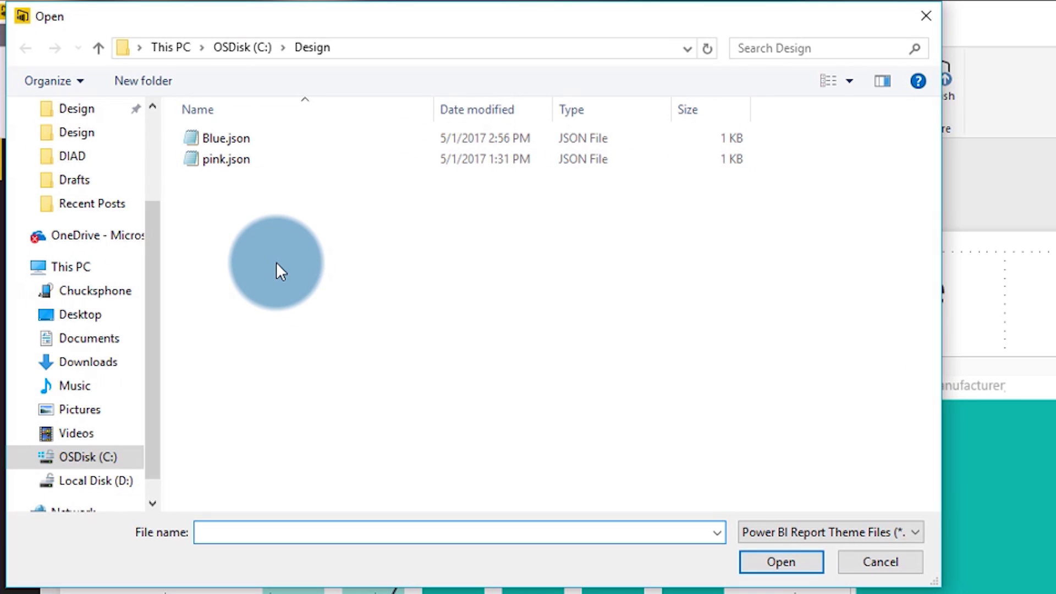
Import the Blue.json theme from the Design folder into the report and dismiss the import message
click(226, 138)
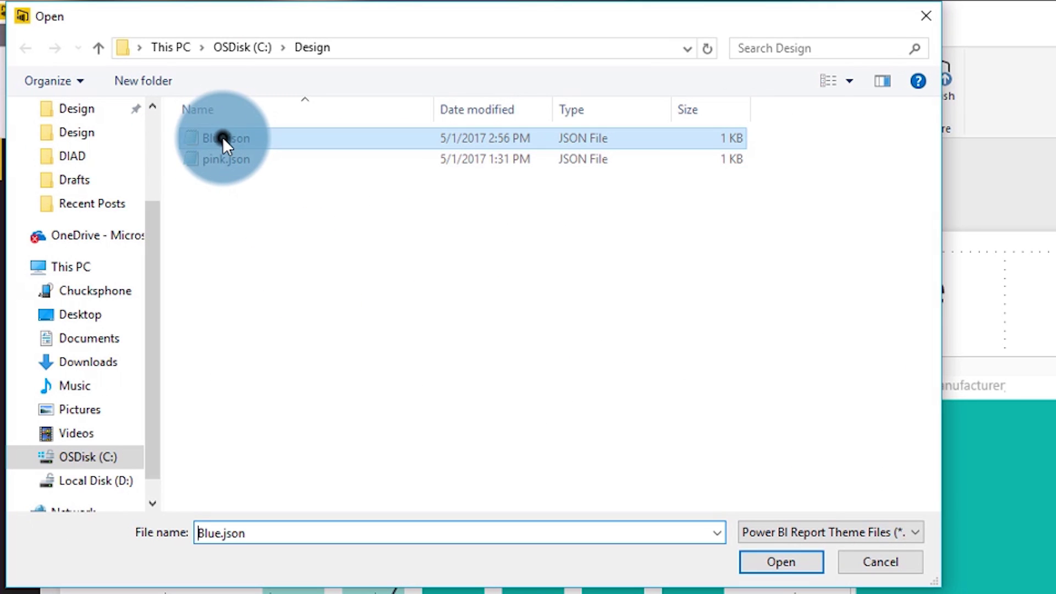
click(781, 562)
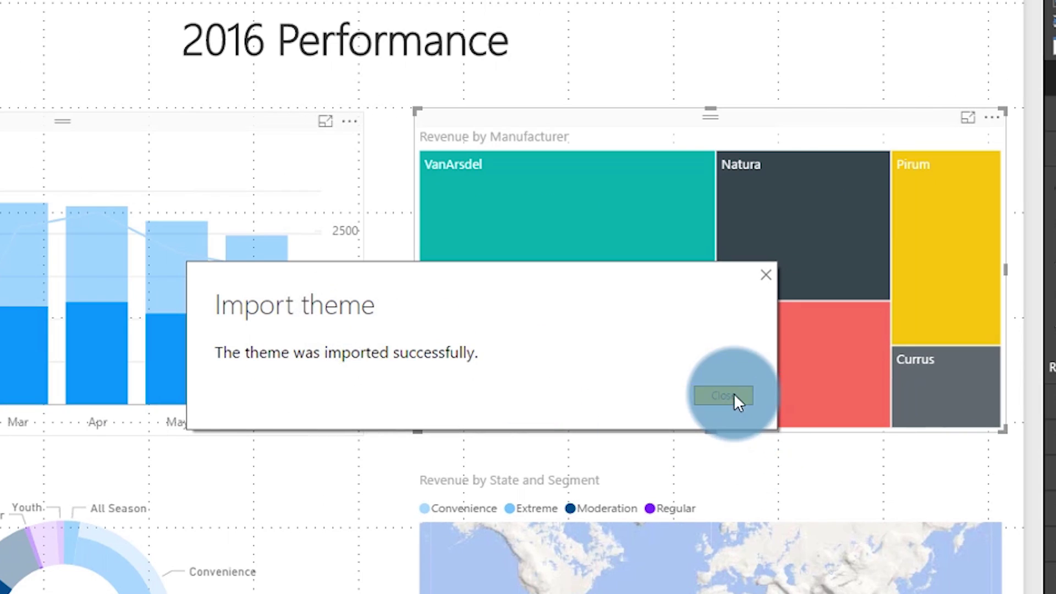
click(734, 395)
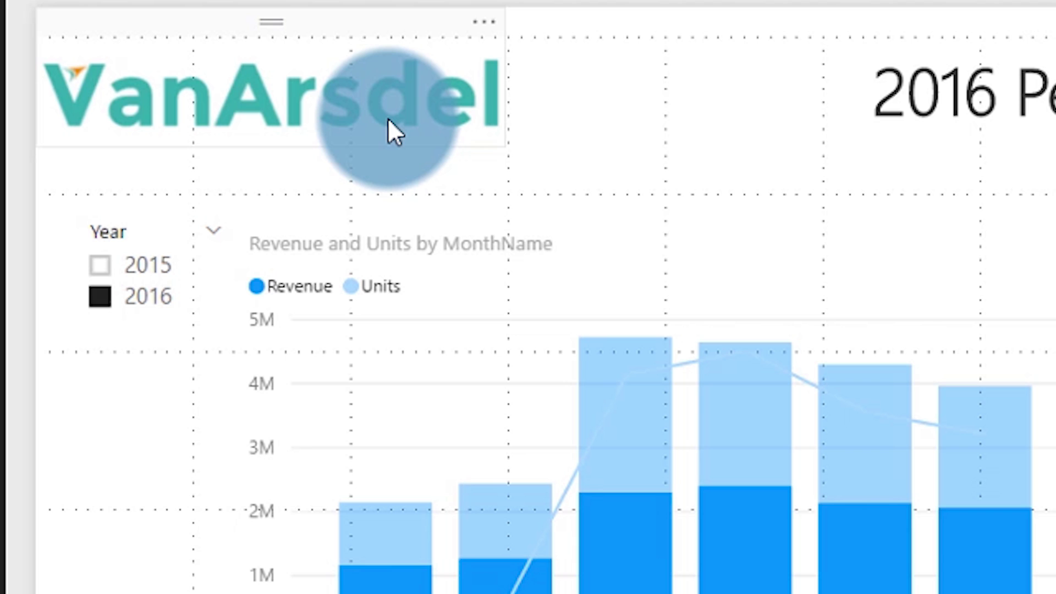
Switch to the Design folder in File Explorer and open Blue.json in Notepad to examine its data colors
key(alt+Tab)
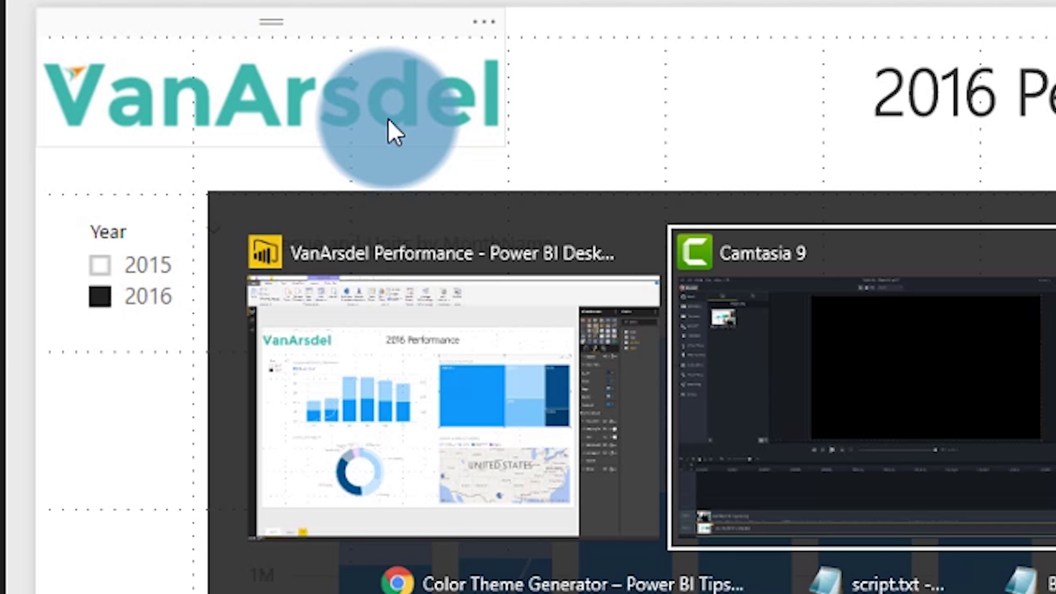
key(alt+Tab)
click(342, 177)
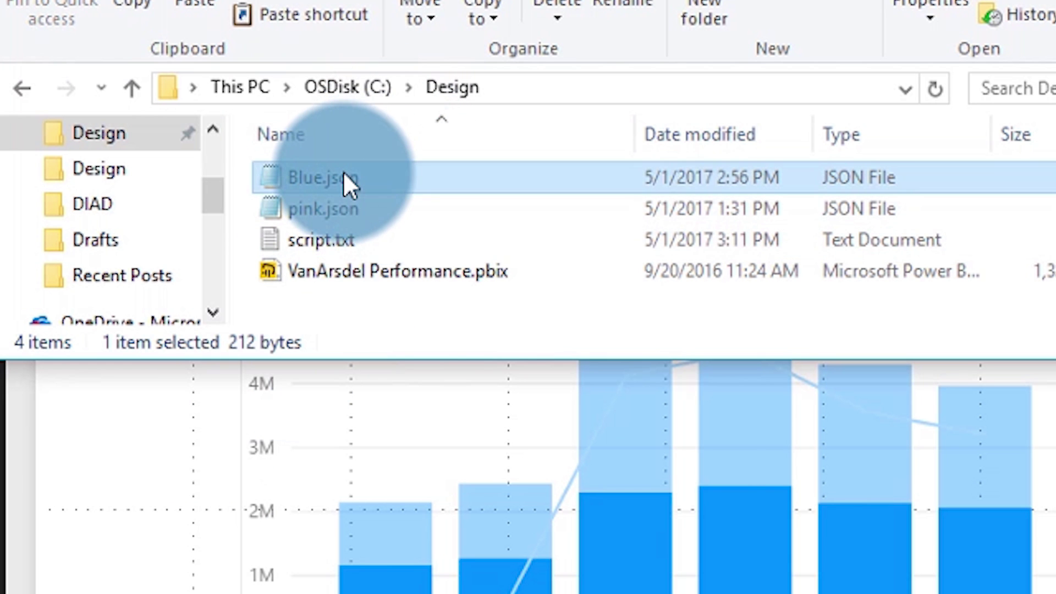
right_click(347, 175)
click(424, 234)
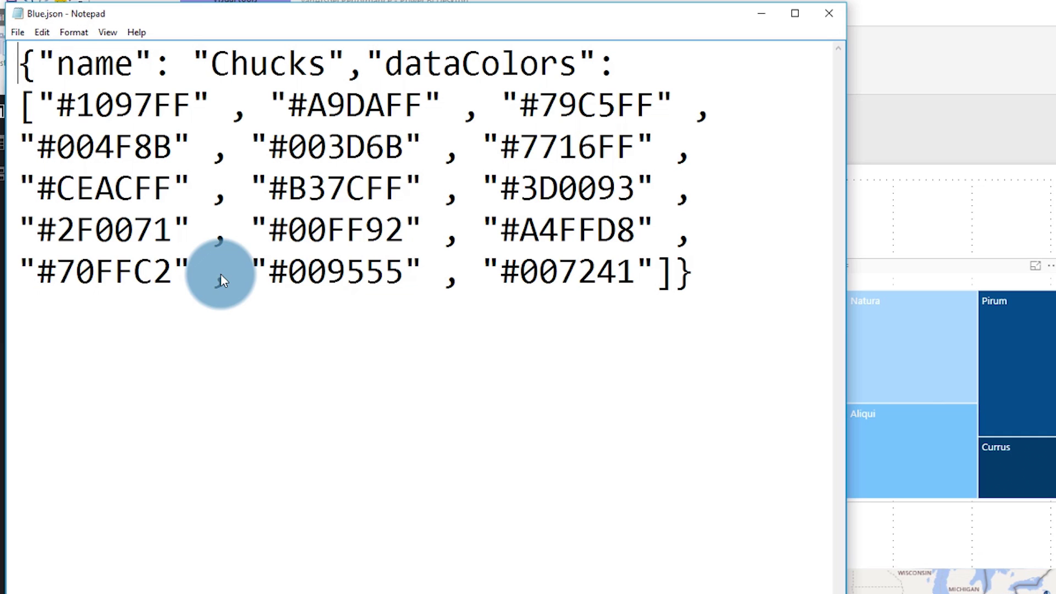
Switch to the PowerBI.Tips Color Theme Generator in the browser and name the theme cHUCKSTHEME1
key(alt+Tab)
key(Tab)
key(Tab)
key(Tab)
key(Tab)
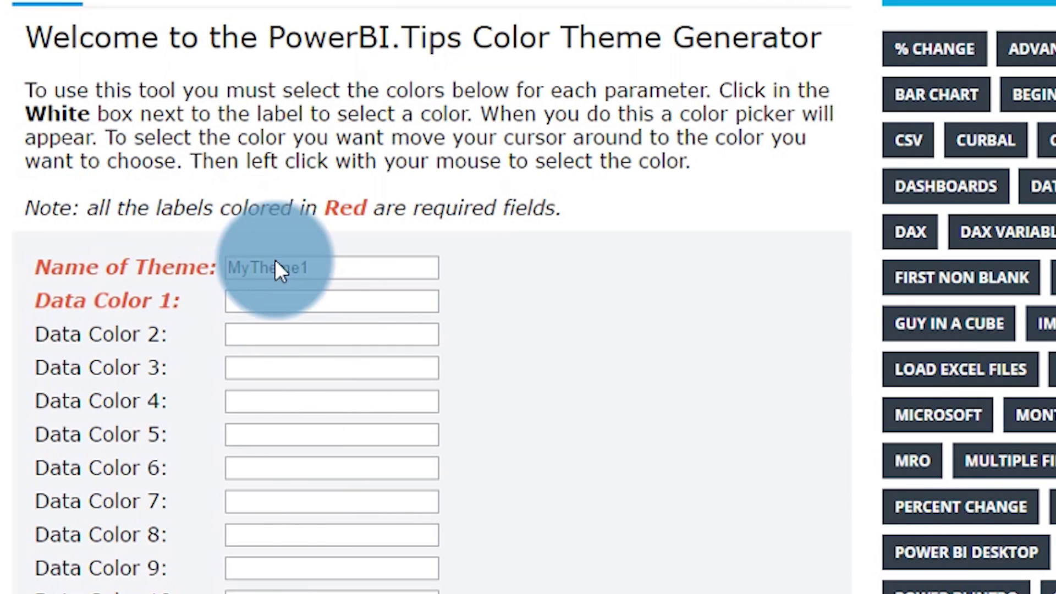
double_click(329, 259)
text(cHUCKS)
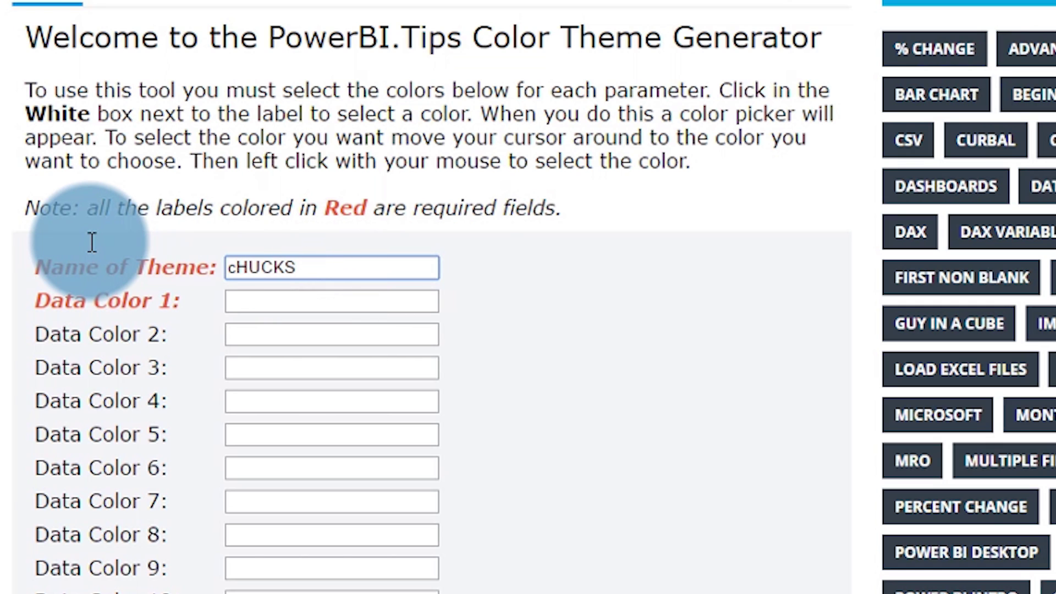
text(THEME1)
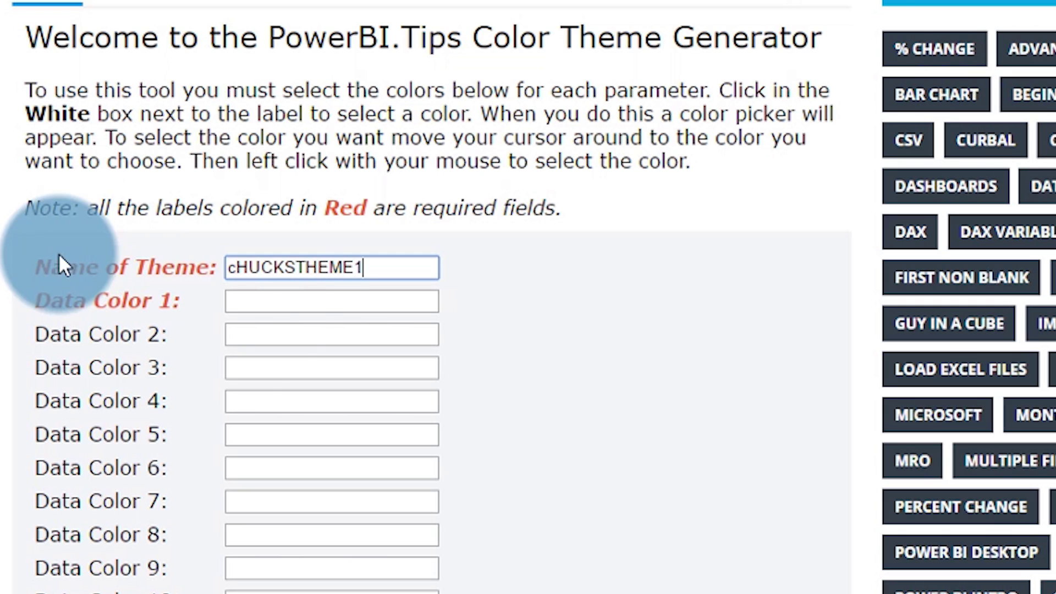
Set Data Colors 1 to 4 to #f01d00, #912900, #ff31bd and #ef0049
click(267, 309)
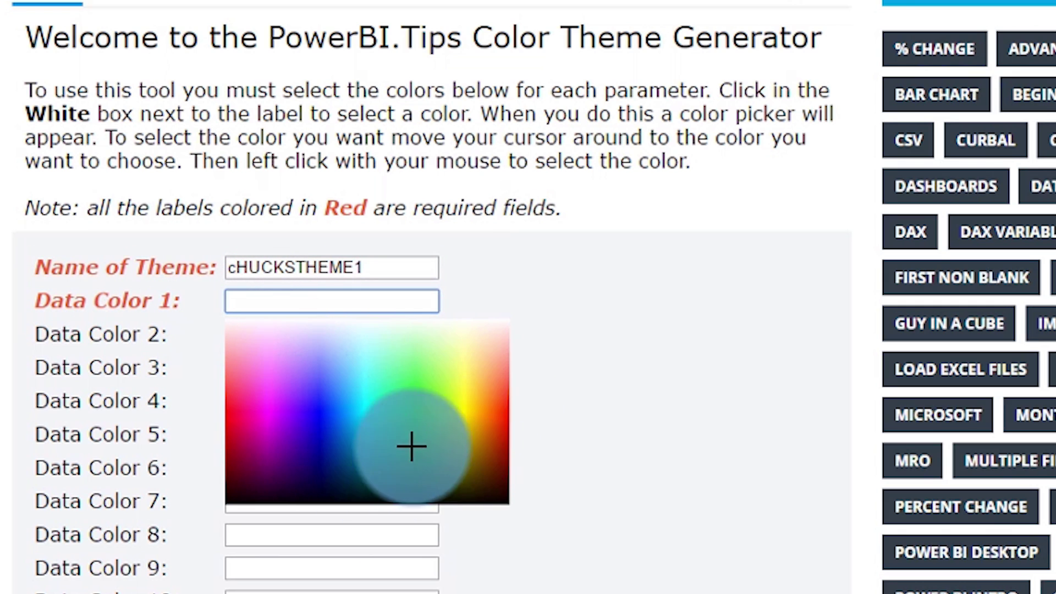
click(502, 417)
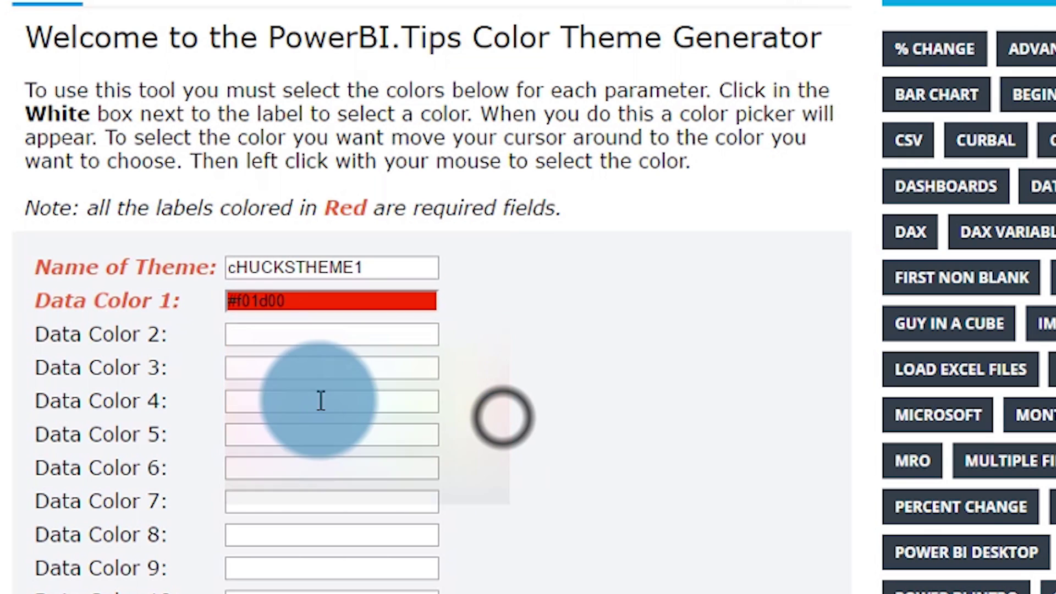
click(284, 334)
click(494, 491)
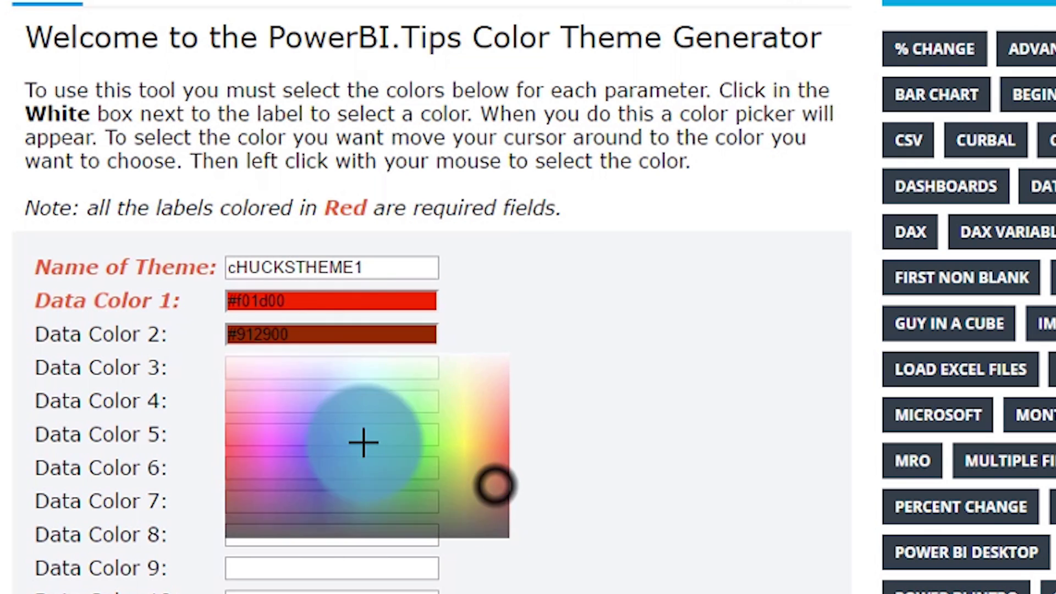
click(267, 368)
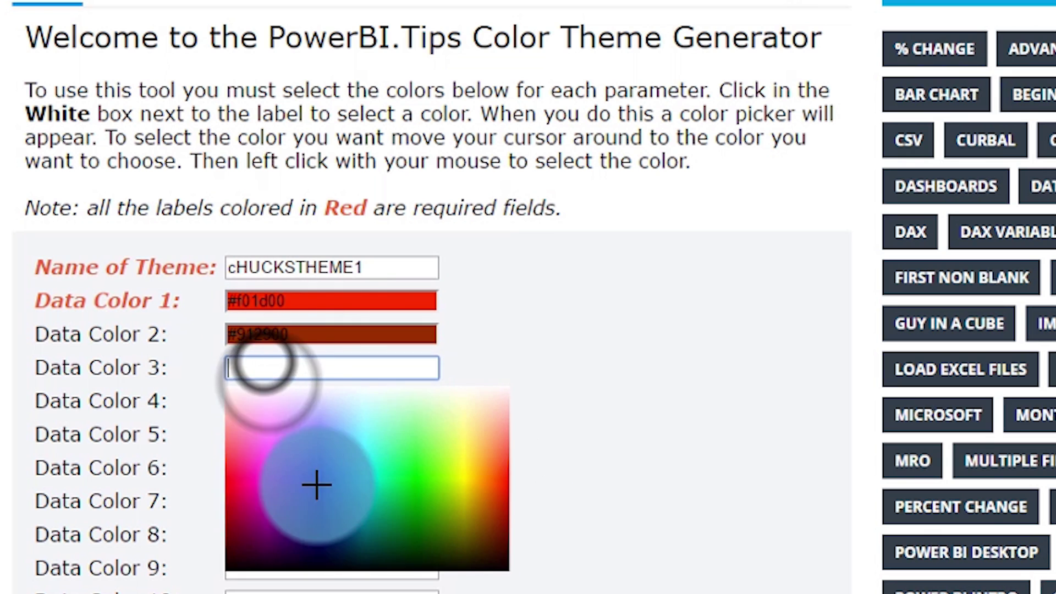
click(250, 465)
click(264, 402)
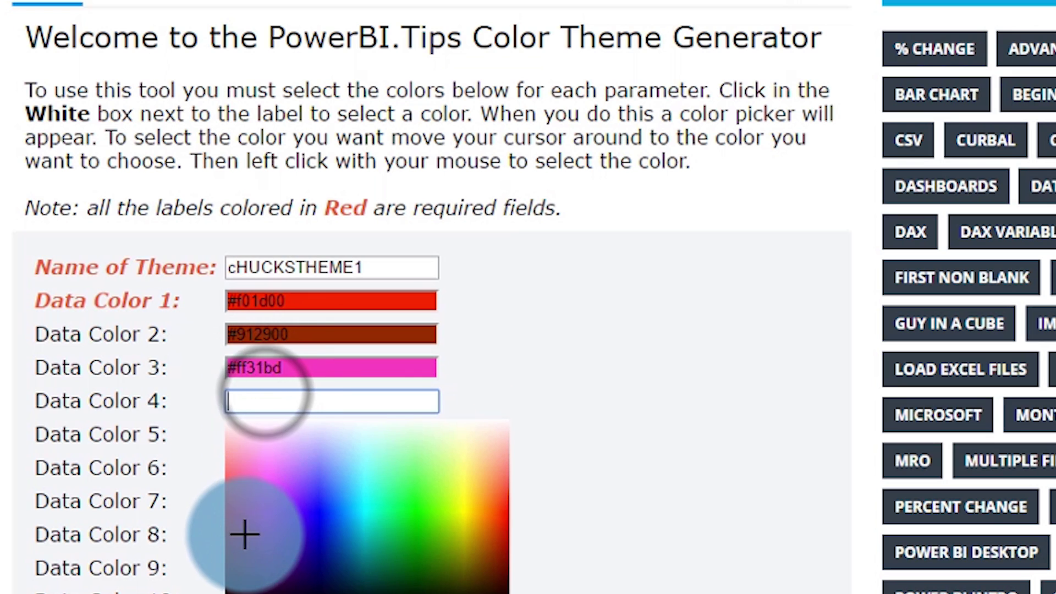
click(237, 514)
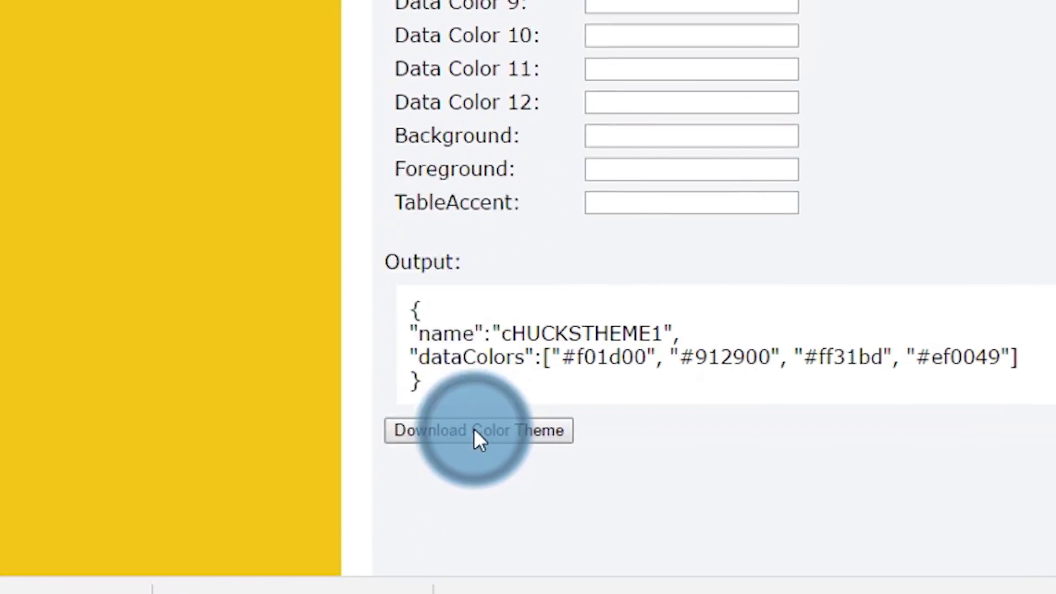
Download the generated color theme as a JSON file
click(471, 430)
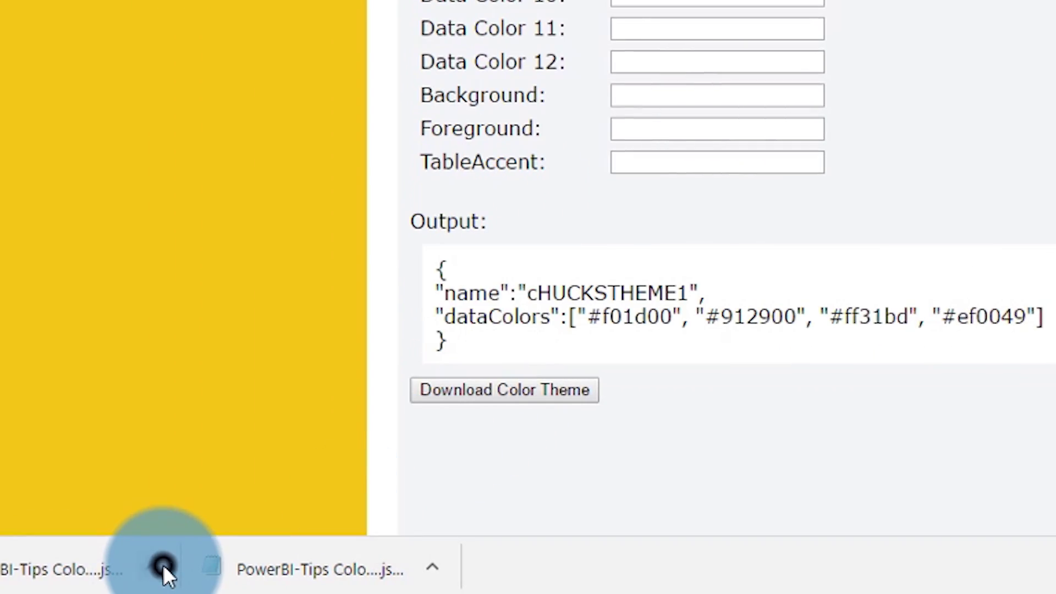
click(163, 565)
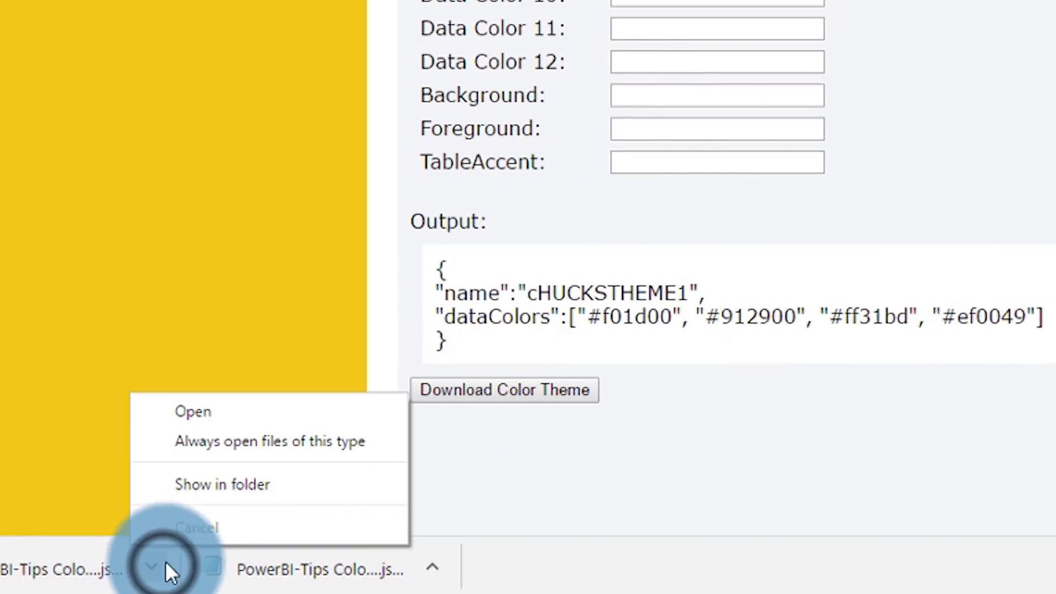
click(237, 486)
Switch to Power BI Desktop, import PowerBI-Tips Color Theme (1).json from the Downloads folder as the report theme, and dismiss the import message
key(alt+Tab)
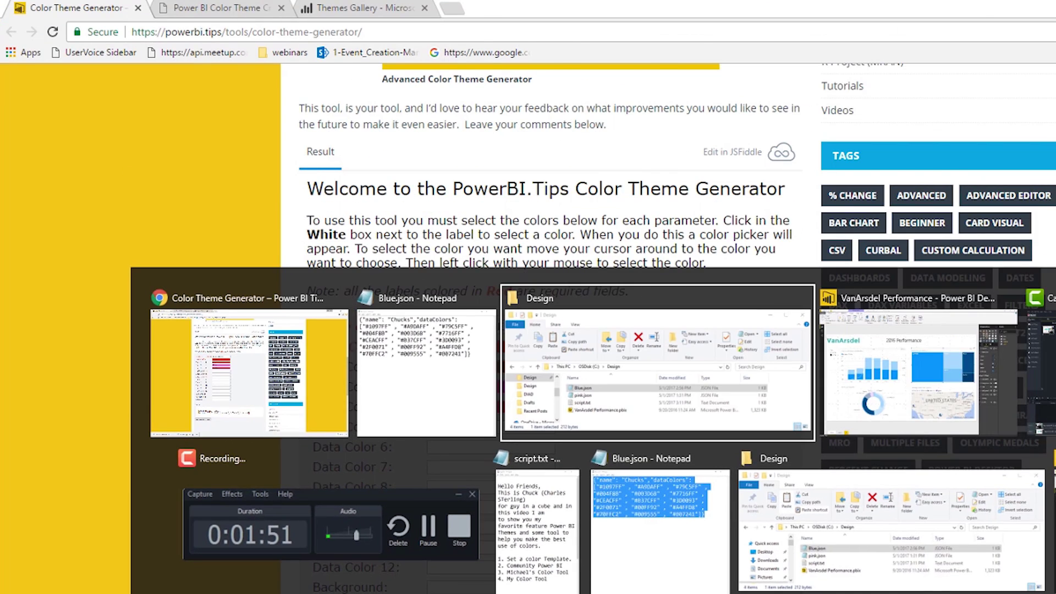
key(alt+Tab)
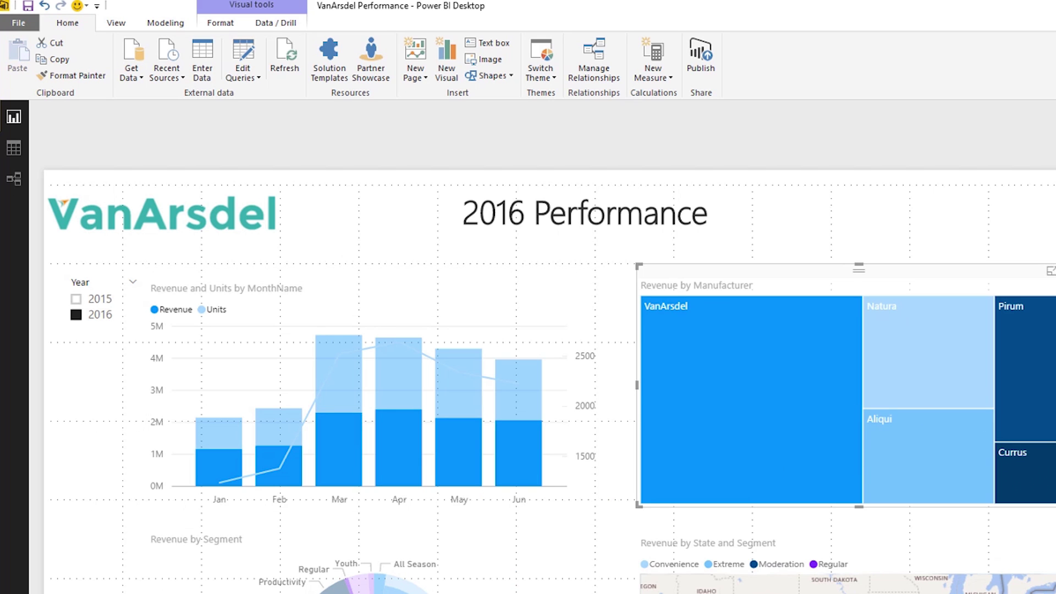
click(535, 71)
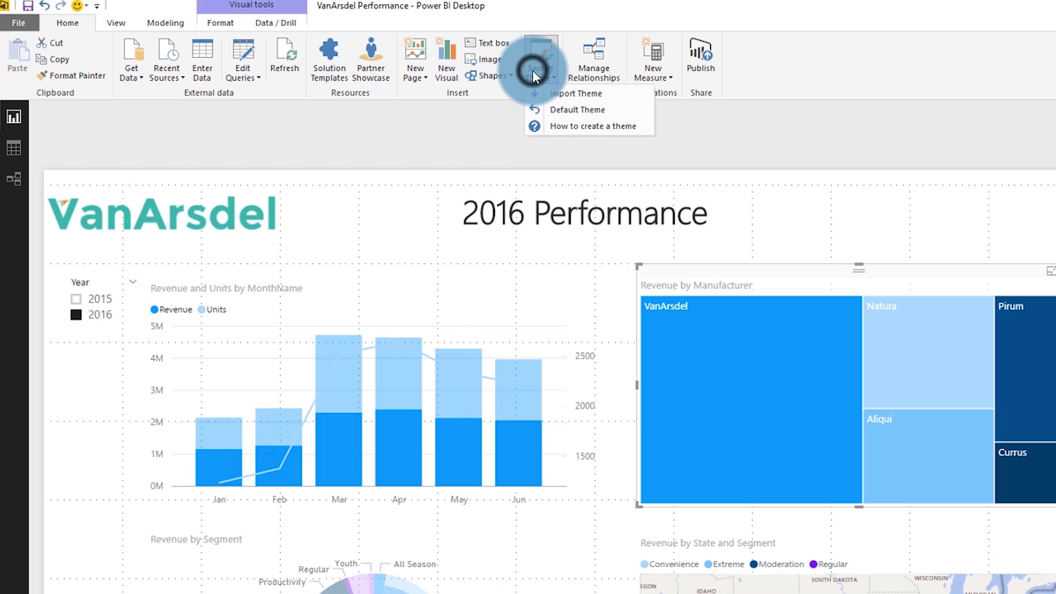
click(553, 93)
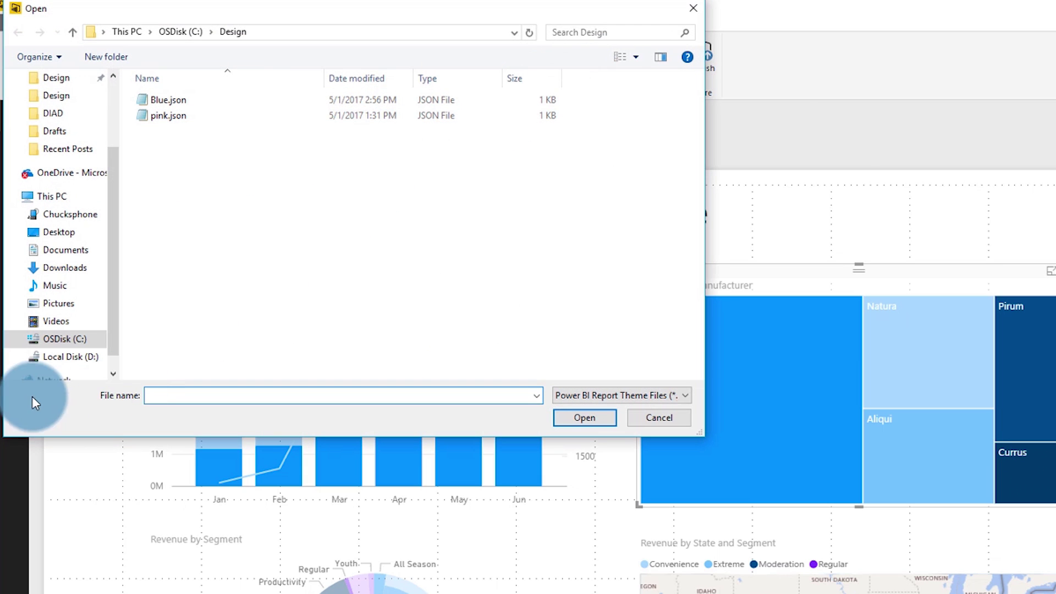
click(70, 268)
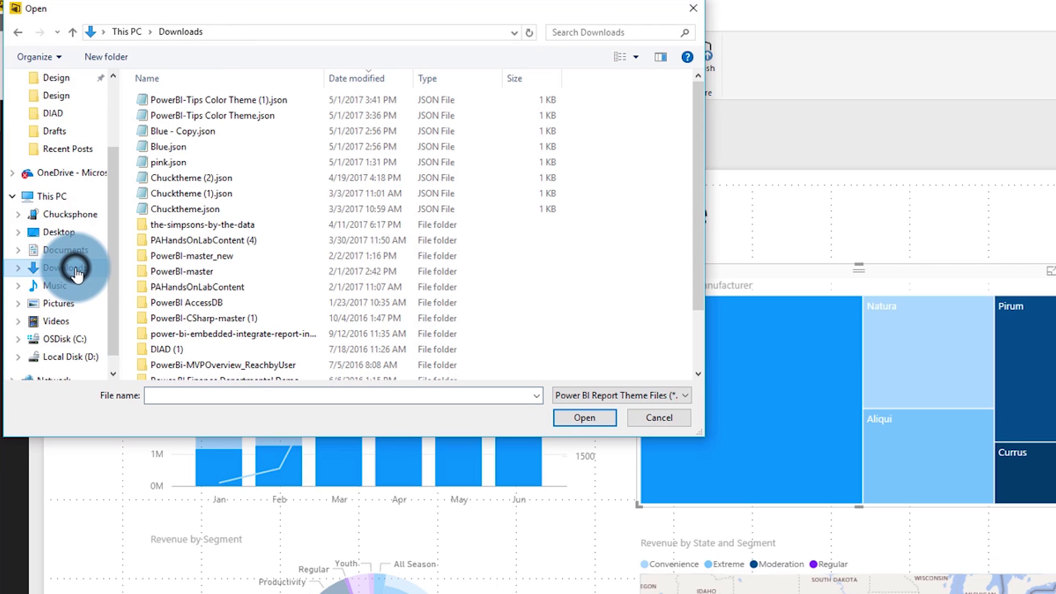
click(253, 99)
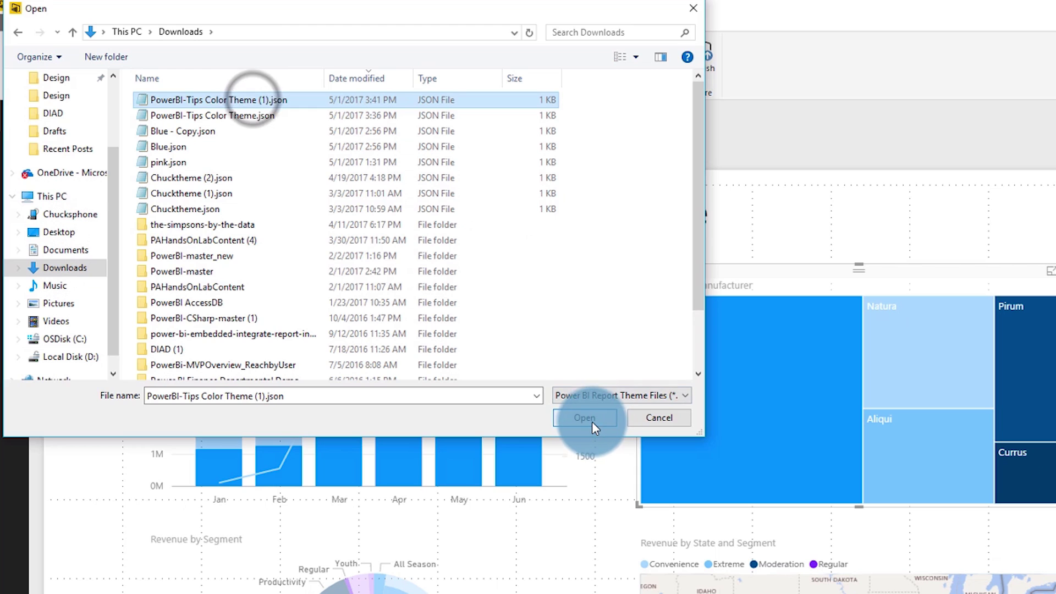
click(589, 419)
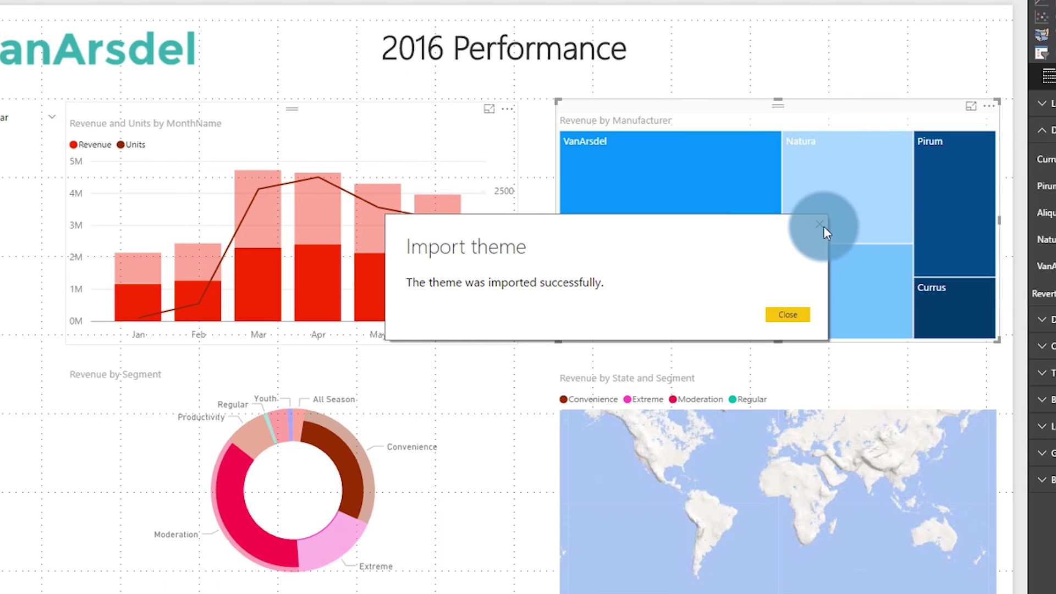
click(899, 395)
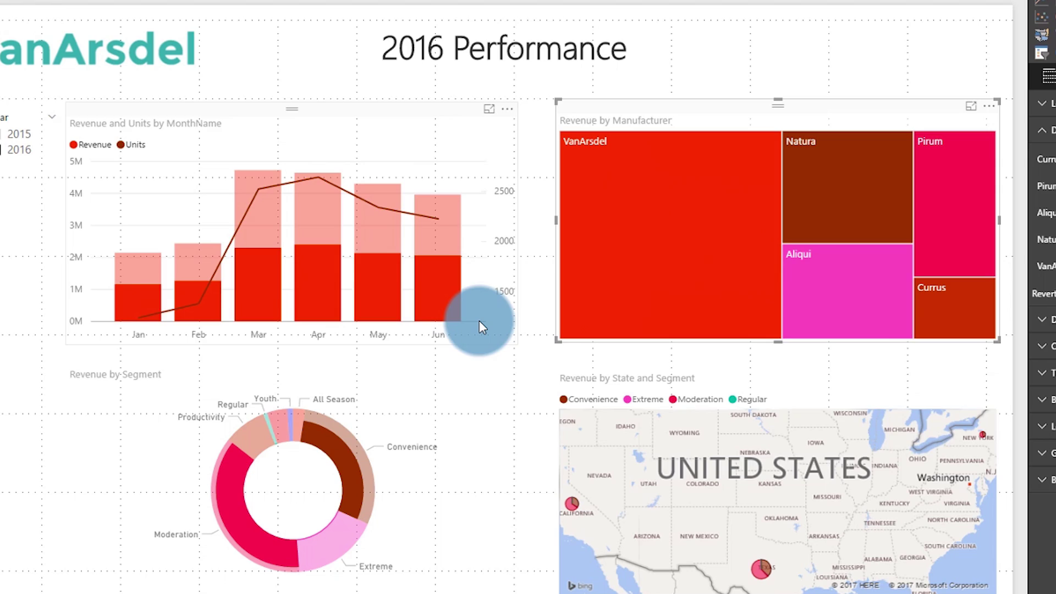
Switch to the Color Theme Creator demo page in the browser and open its color wheel widget
key(alt+Tab)
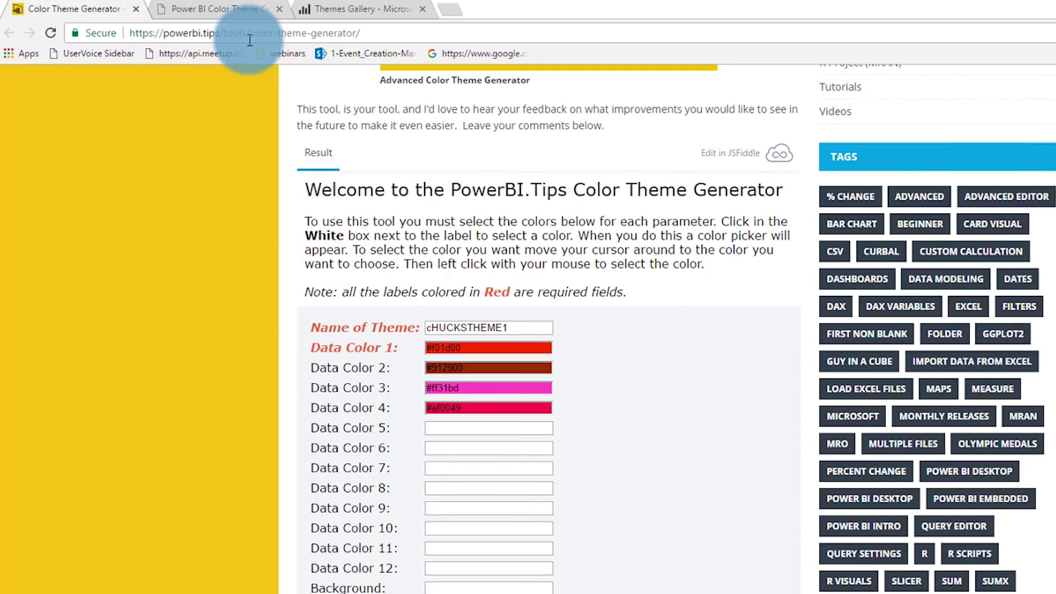
click(229, 10)
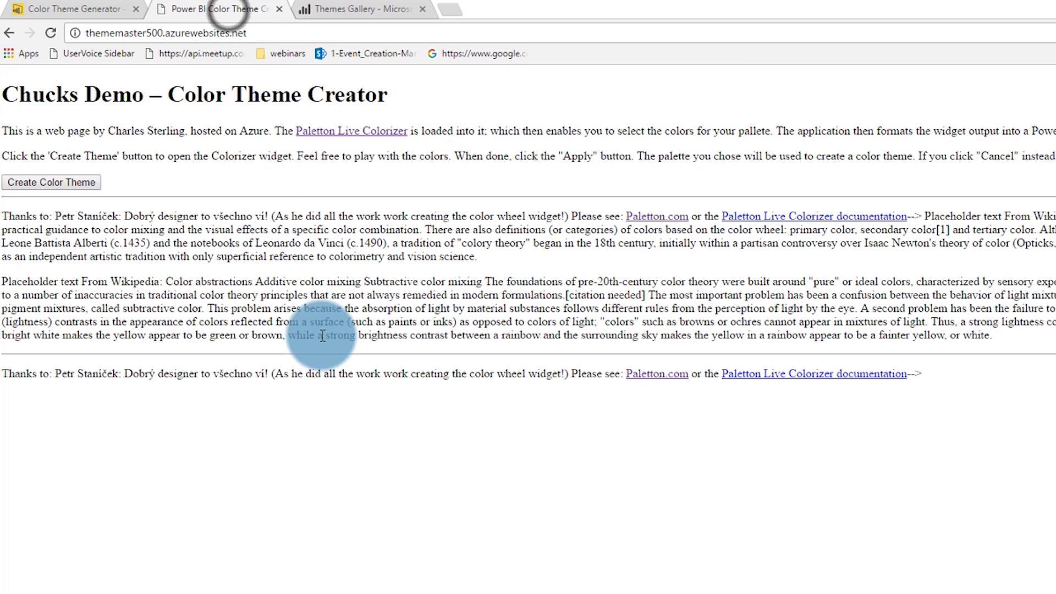
click(62, 184)
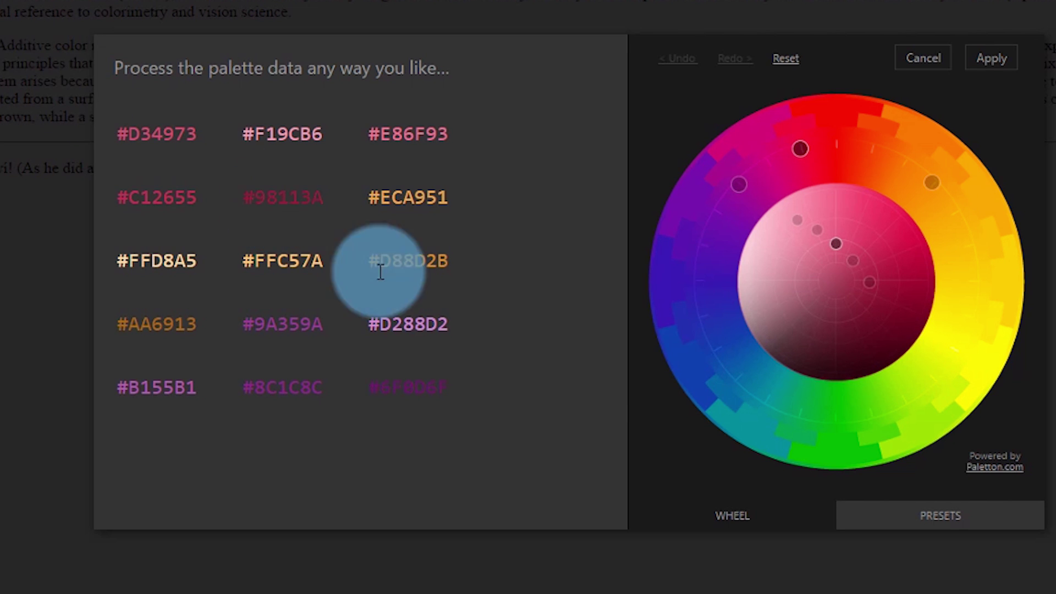
Try an orange base hue on the color wheel, then set a yellow-green one and make its shades more saturated, with #8ACF00 as primary
click(870, 114)
click(970, 168)
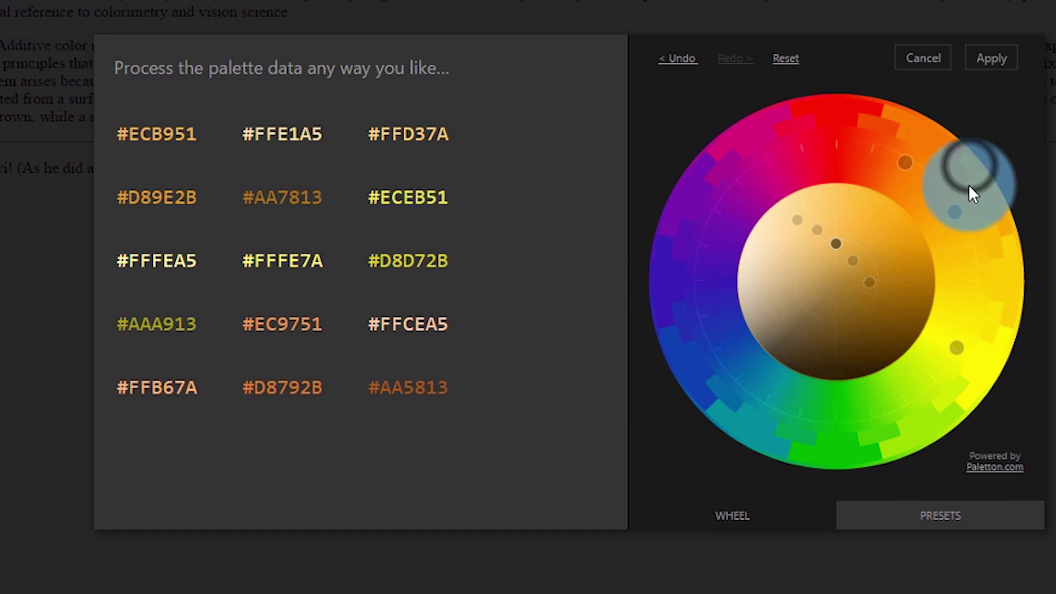
drag(834, 254, 901, 275)
click(912, 424)
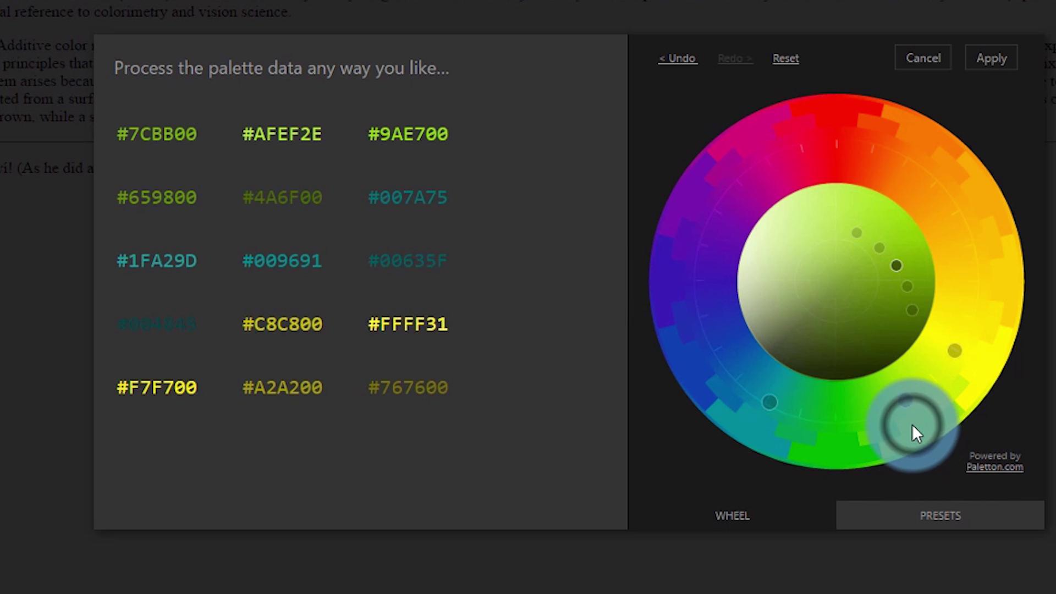
mouse_move(896, 278)
mouse_down()
mouse_move(807, 358)
mouse_move(804, 348)
mouse_move(903, 261)
mouse_move(908, 271)
mouse_up()
Choose the Pastel preset for the palette and apply it to create the theme file
click(954, 518)
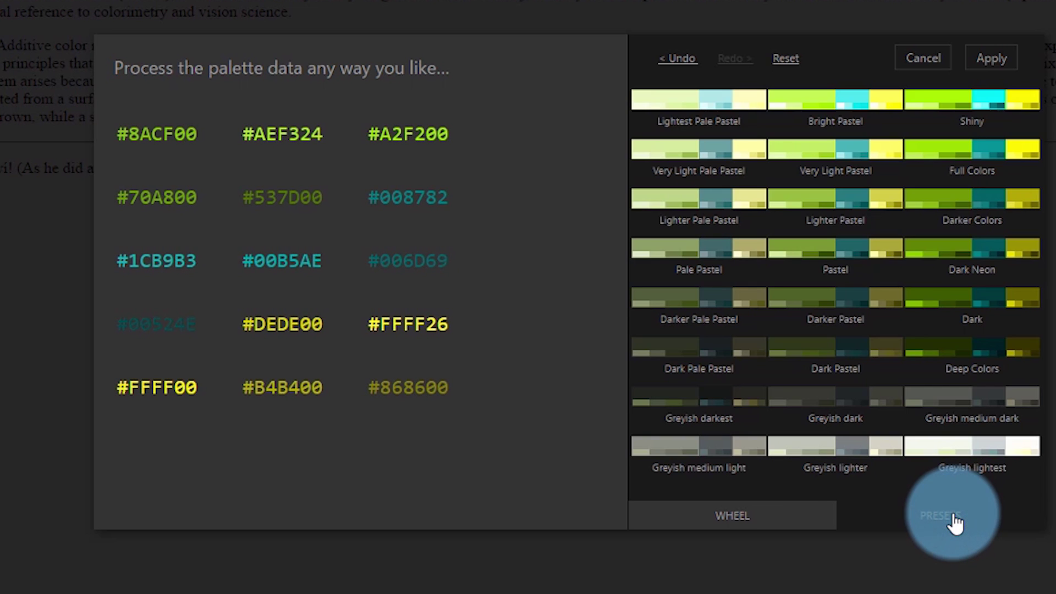
click(836, 271)
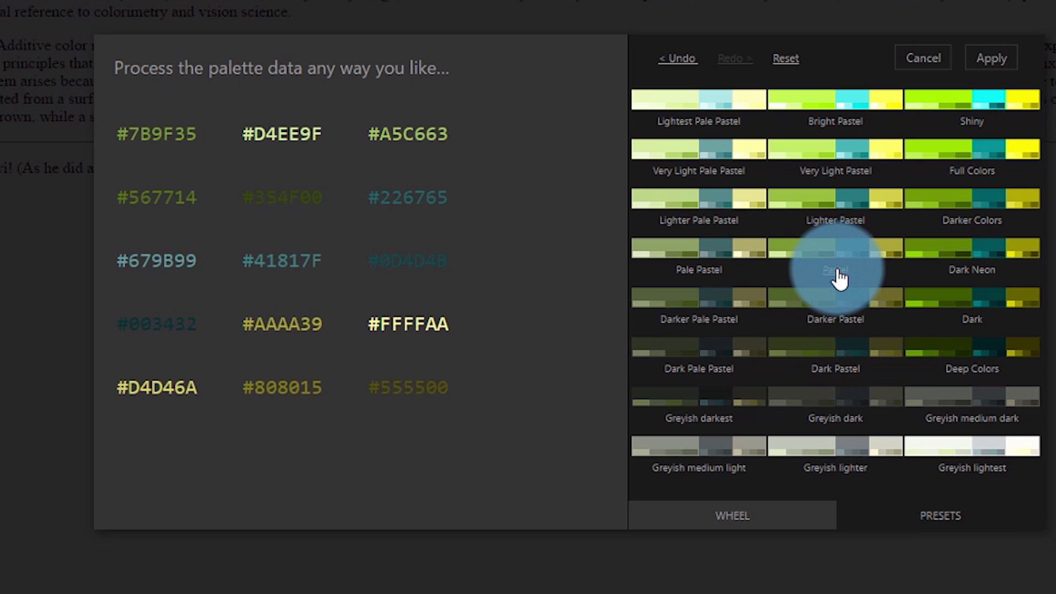
click(993, 59)
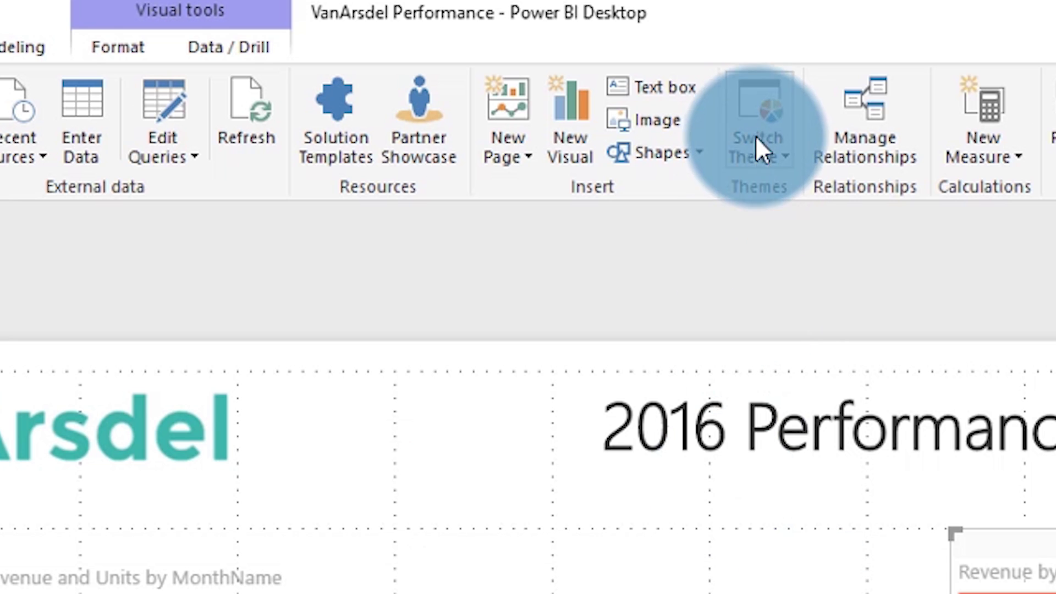
In Power BI Desktop, import Chucktheme (3).json from the Downloads folder as the report theme
click(756, 132)
click(781, 190)
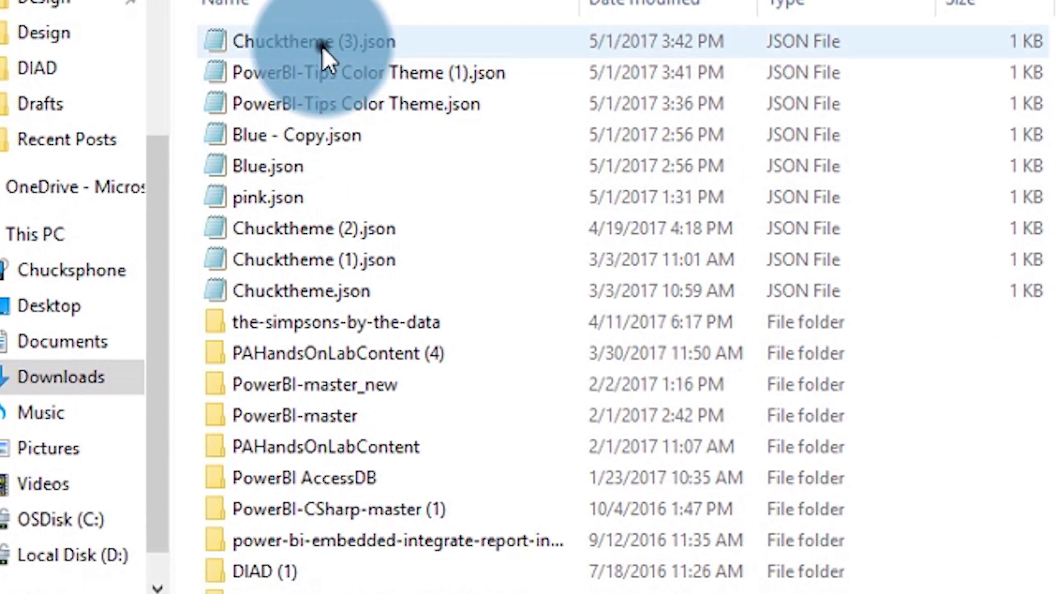
double_click(171, 135)
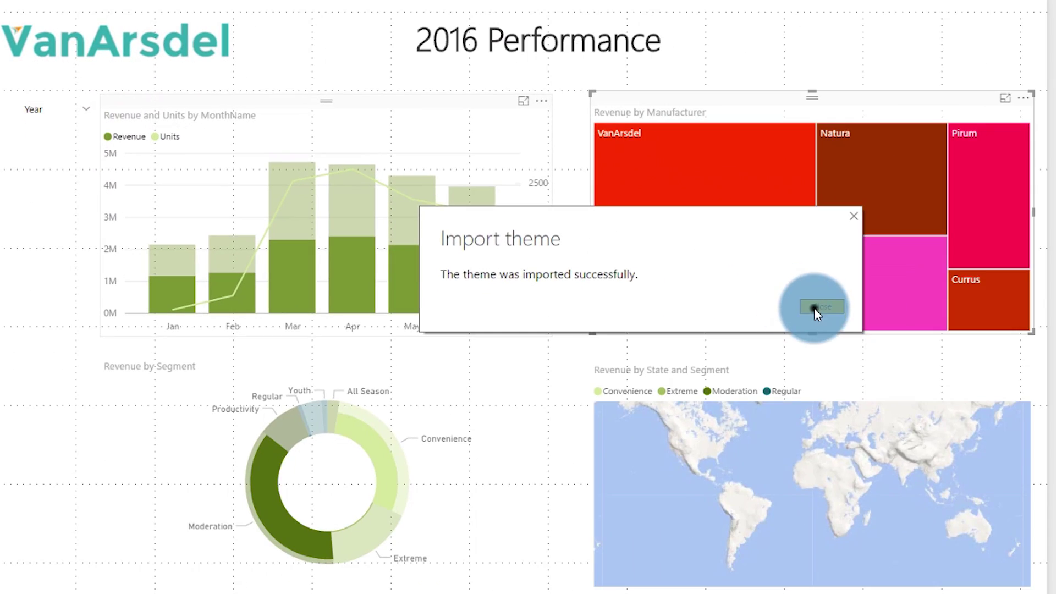
Dismiss the theme import message and switch to the Themes Gallery page in the browser
click(814, 308)
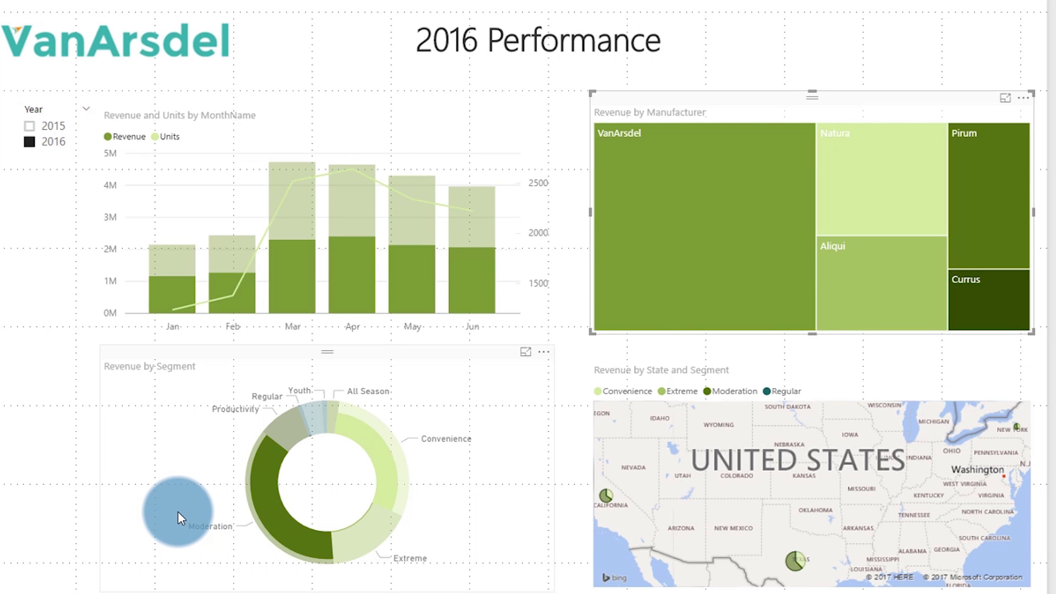
key(alt+Tab)
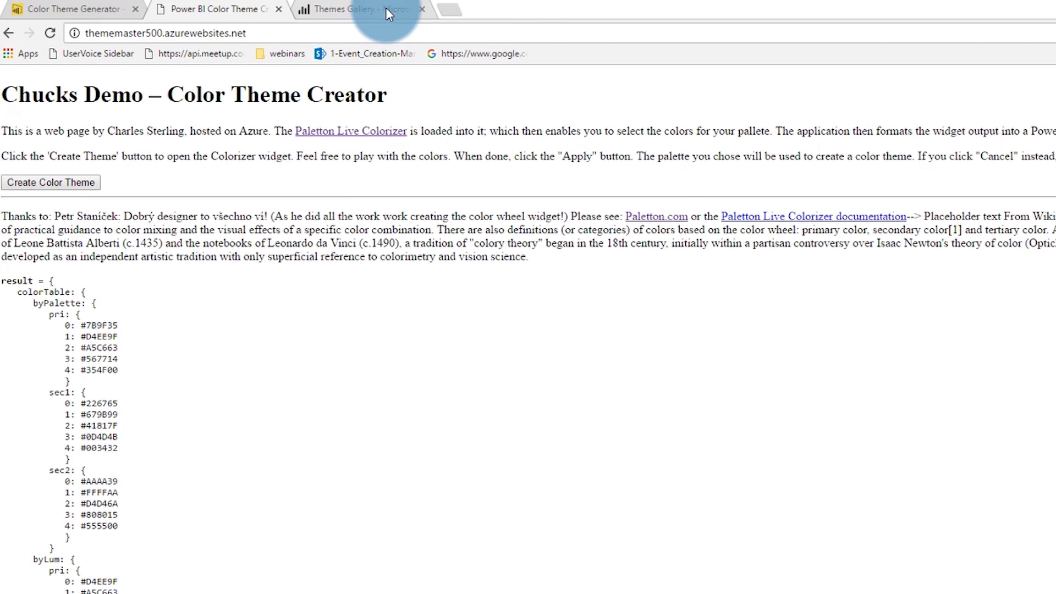
click(385, 11)
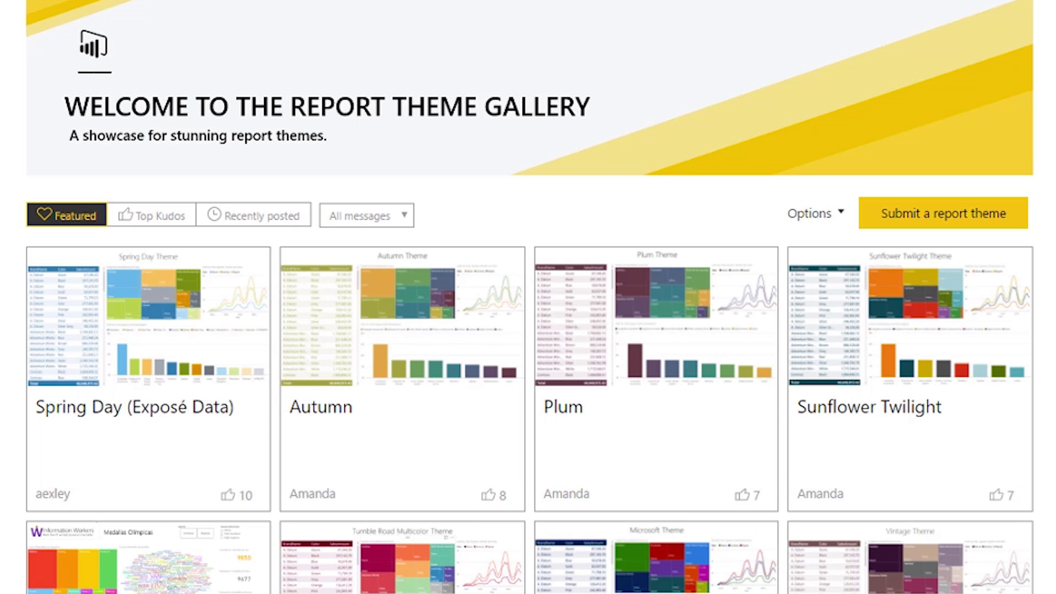
Browse the featured report themes on the gallery's first page, then open page 3 and look through its themes
scroll(3, 182, down, 10)
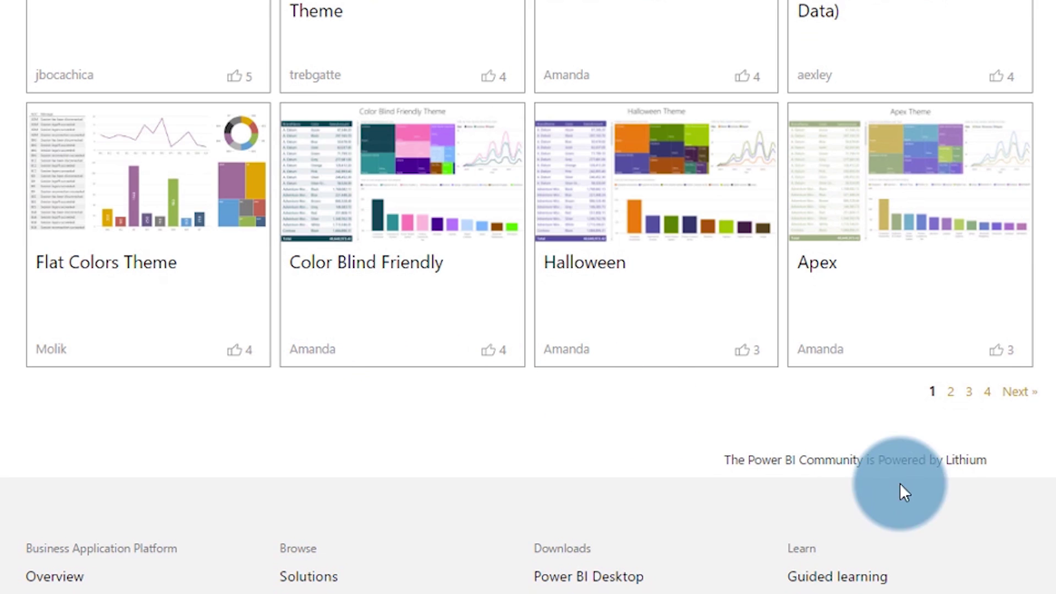
click(971, 394)
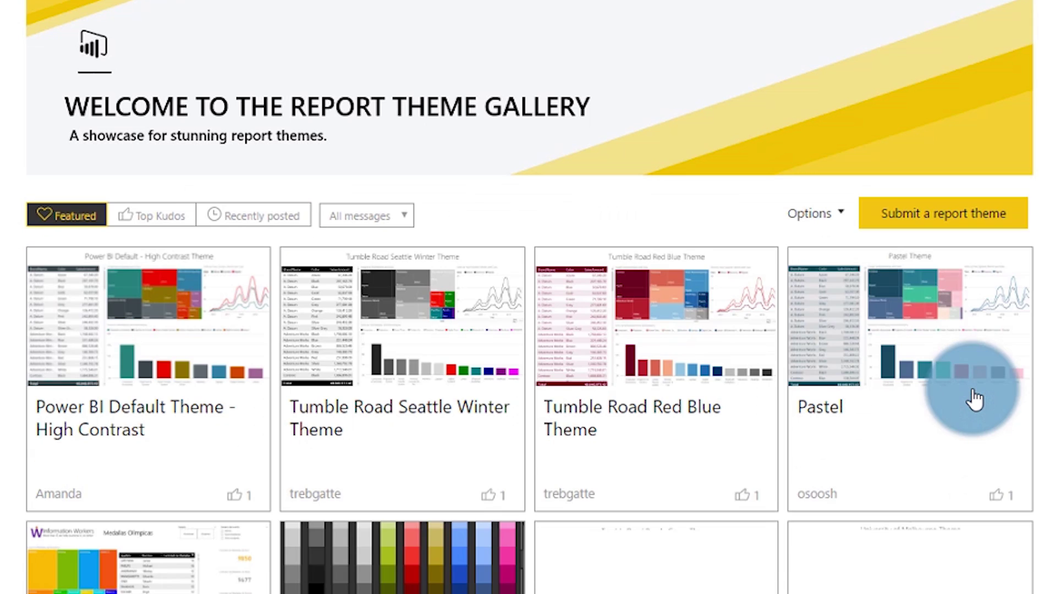
scroll(148, 313, down, 10)
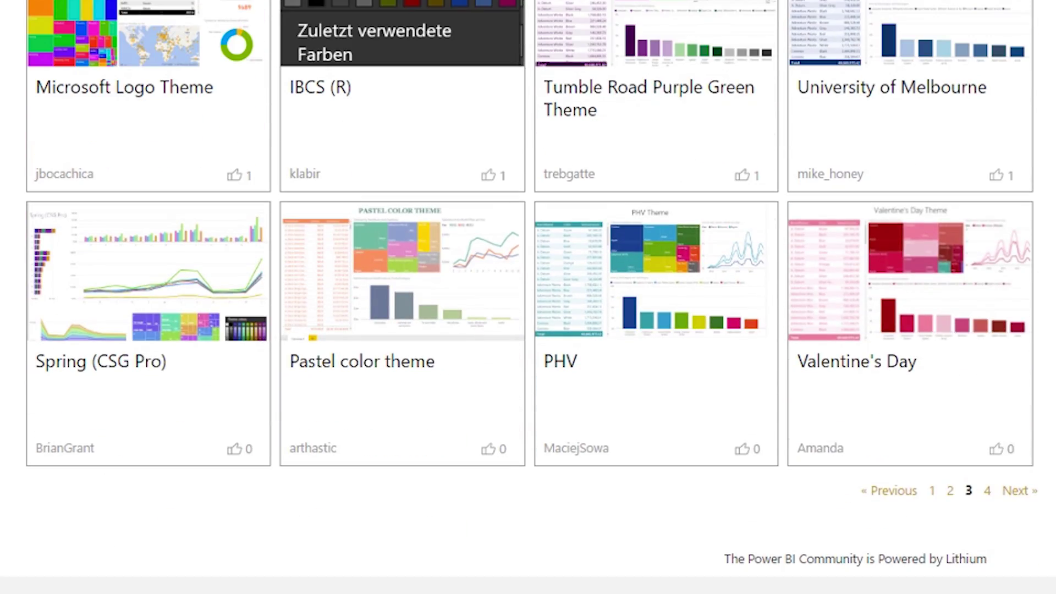